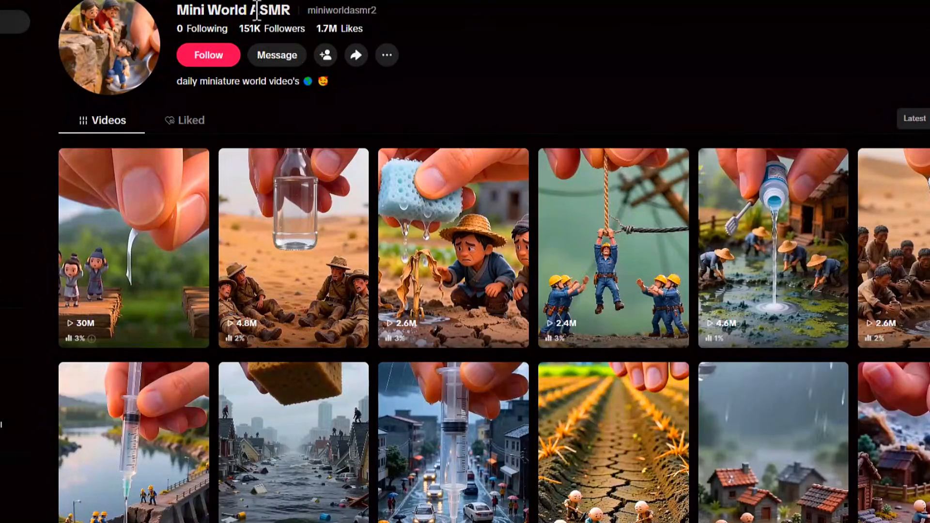
Step: Browse the video grid of the Mini World ASMR profile for examples of miniature rescue videos
{"action": "scroll", "coordinate": [677, 364], "scroll_direction": "down", "scroll_amount": 2}
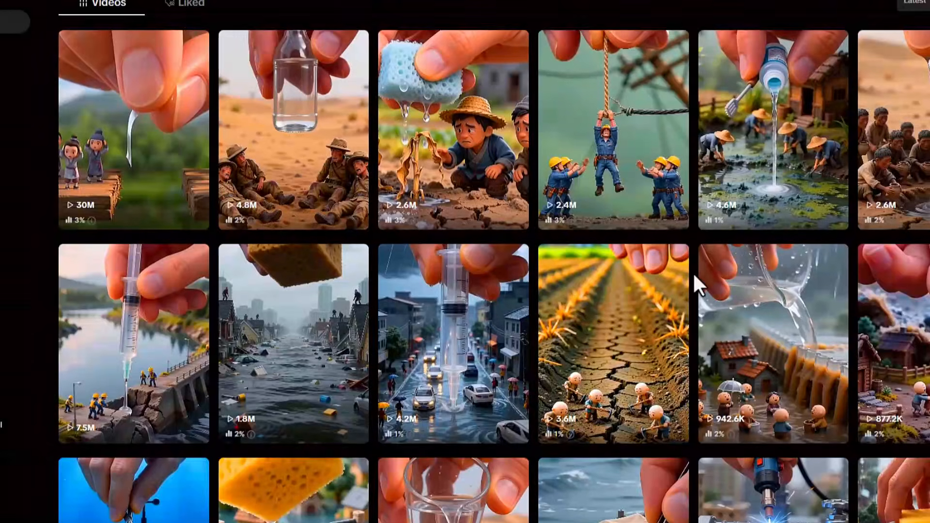
{"action": "scroll", "coordinate": [695, 278], "scroll_direction": "down", "scroll_amount": 6}
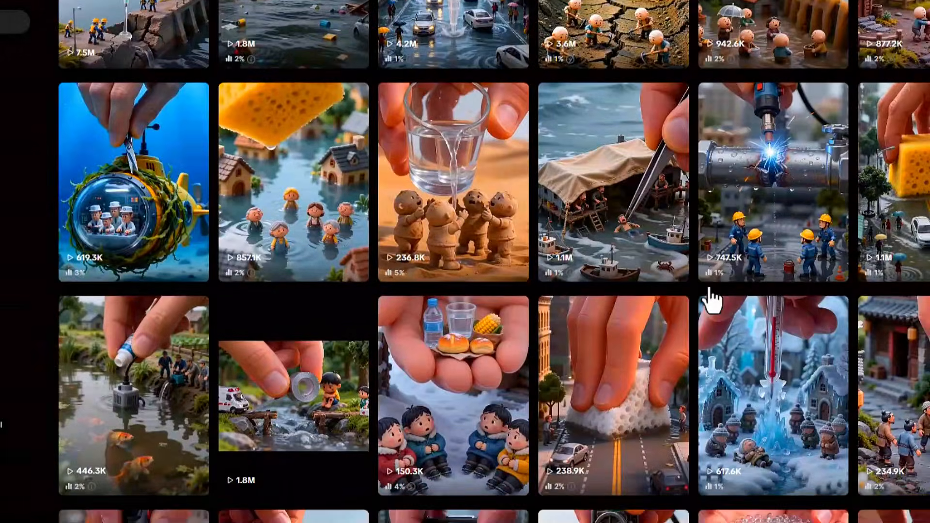
{"action": "scroll", "coordinate": [715, 305], "scroll_direction": "down", "scroll_amount": 4}
{"action": "scroll", "coordinate": [762, 336], "scroll_direction": "up", "scroll_amount": 8}
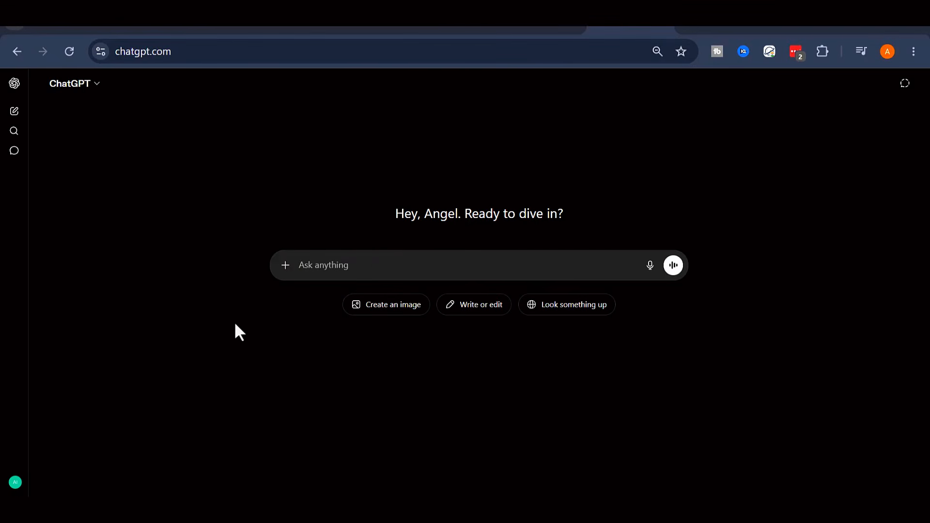
Step: Search ChatGPT's Explore GPTs directory for "Viral Mini Rescue Generator"
{"action": "left_click", "coordinate": [12, 84]}
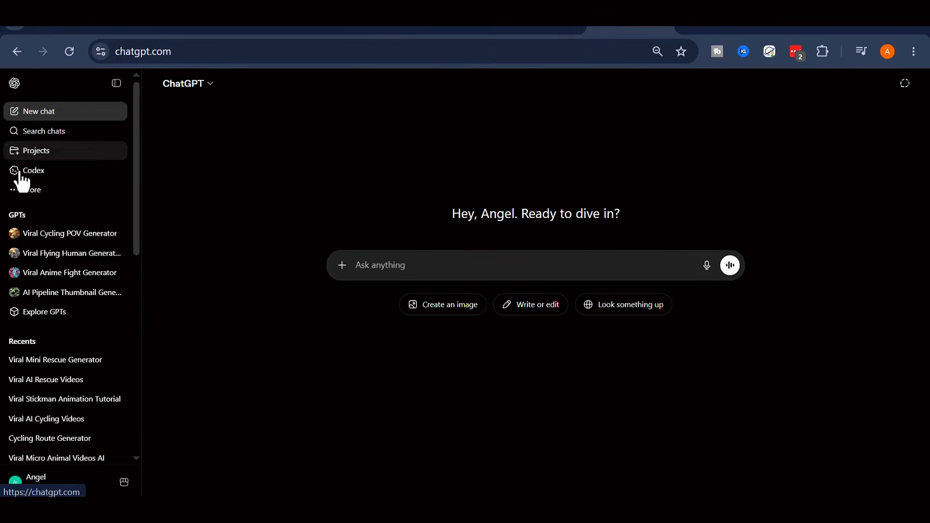
{"action": "left_click", "coordinate": [54, 313]}
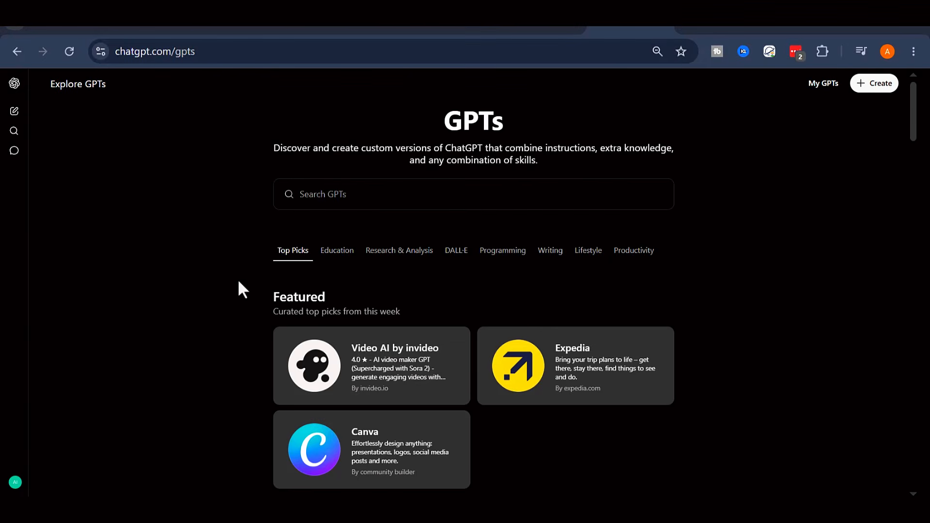
{"action": "left_click", "coordinate": [322, 188]}
{"action": "right_click", "coordinate": [321, 188]}
{"action": "left_click", "coordinate": [353, 334]}
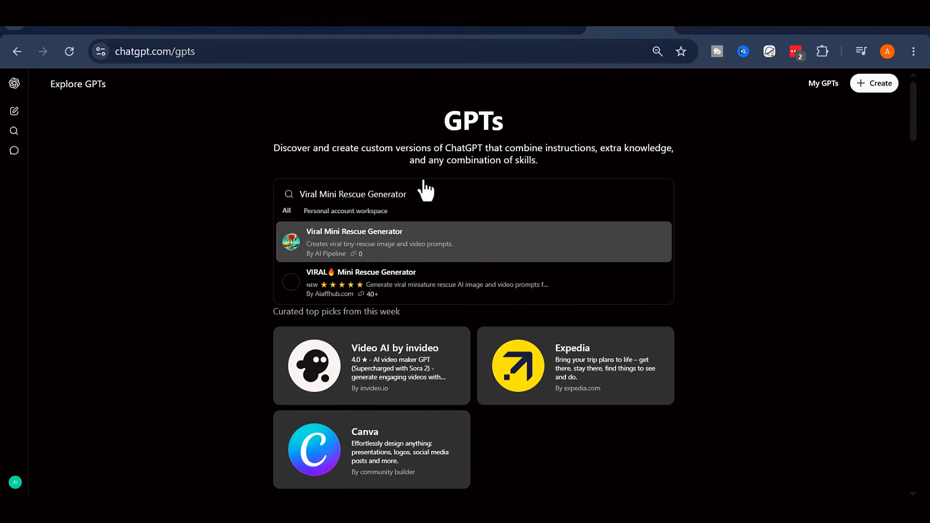
Step: Start a chat with AI Pipeline's Viral Mini Rescue Generator and run its Start Generator conversation starter
{"action": "left_click", "coordinate": [465, 242]}
{"action": "scroll", "coordinate": [514, 320], "scroll_direction": "down", "scroll_amount": 5}
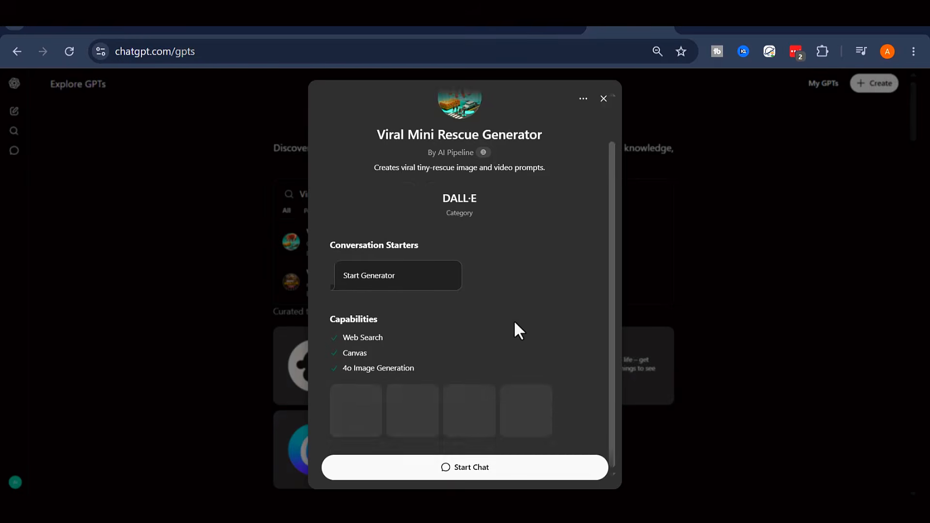
{"action": "left_click", "coordinate": [450, 472]}
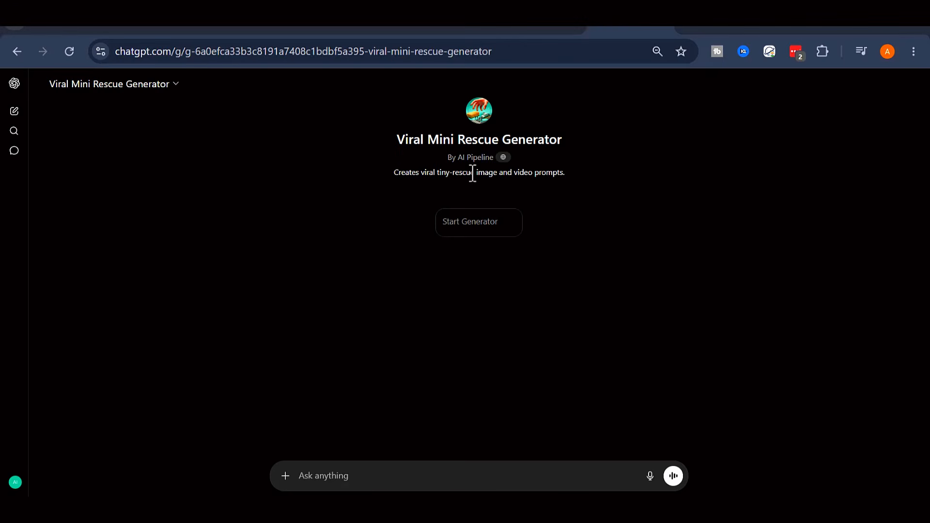
{"action": "left_click", "coordinate": [488, 236]}
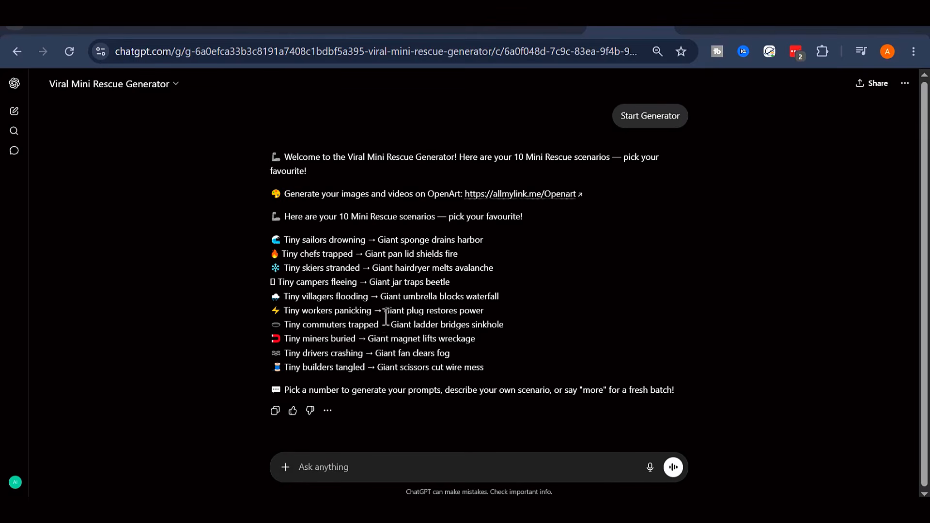
Step: Read the suggested mini rescue scenarios and the closing instruction on choosing one
{"action": "triple_click", "coordinate": [507, 240]}
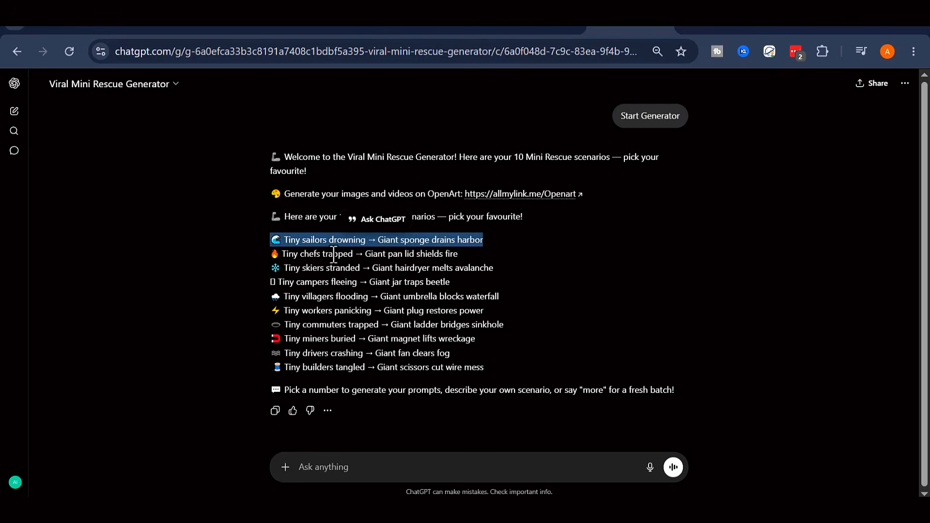
{"action": "left_click_drag", "start_coordinate": [287, 255], "coordinate": [454, 257]}
{"action": "left_click", "coordinate": [442, 259]}
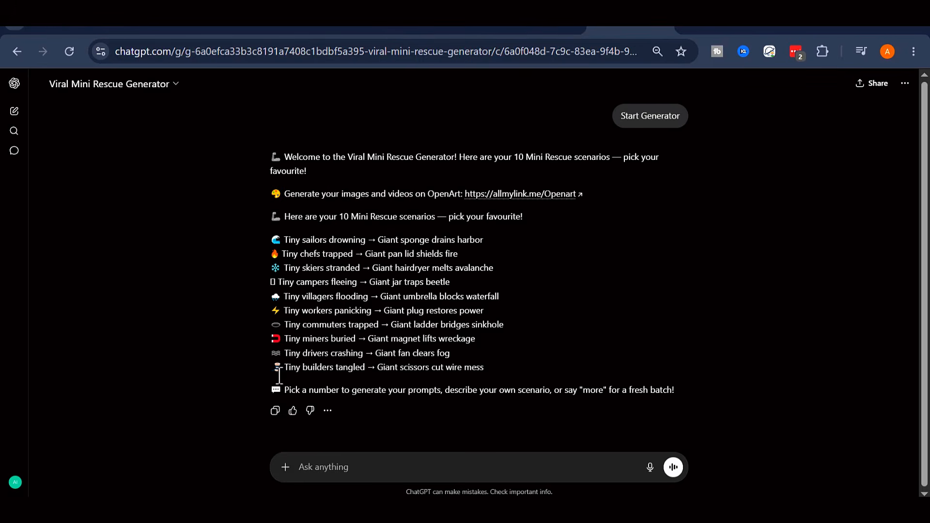
{"action": "left_click_drag", "start_coordinate": [291, 390], "coordinate": [678, 397]}
{"action": "left_click", "coordinate": [566, 393]}
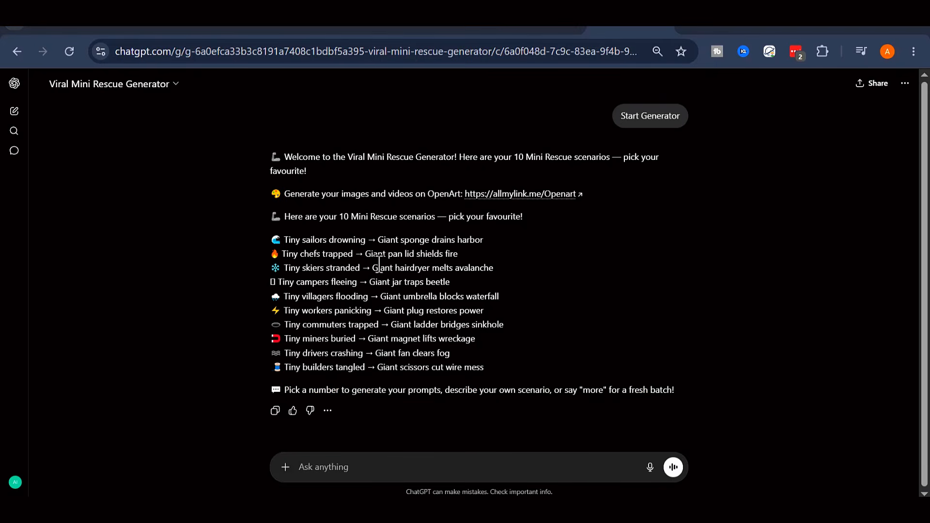
Step: Send the number 2 to request prompts for the trapped tiny chefs scenario
{"action": "left_click", "coordinate": [320, 471]}
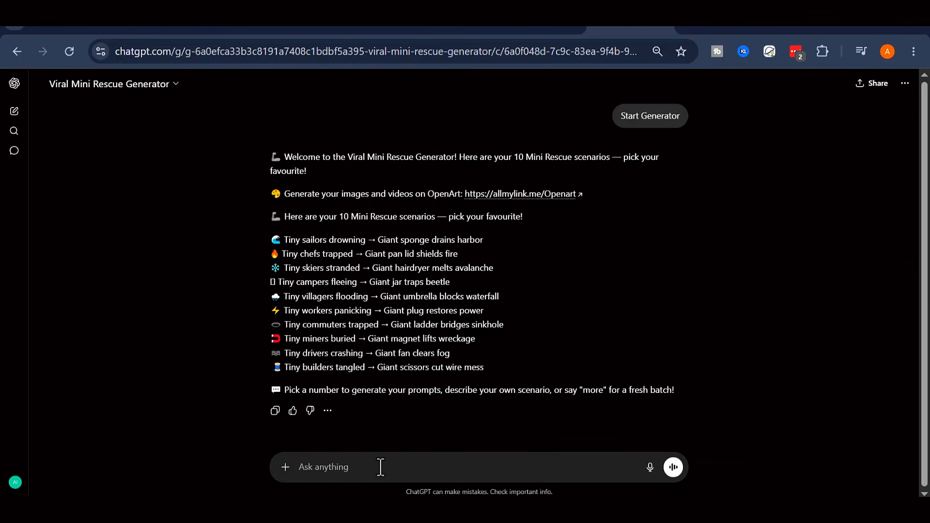
{"action": "type", "text": "2"}
{"action": "key", "text": "Return"}
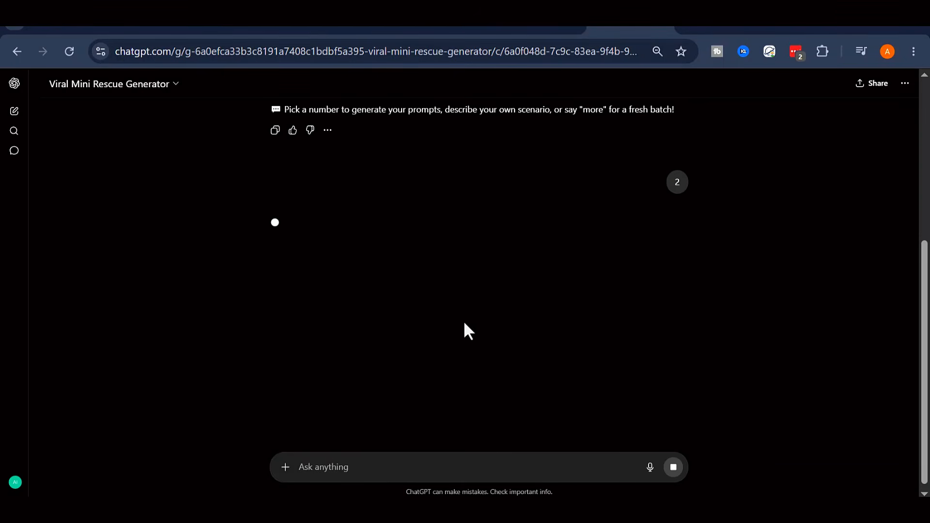
Step: Review the image prompt and the video prompt written for the Kitchen Fire Shield rescue
{"action": "scroll", "coordinate": [319, 160], "scroll_direction": "down", "scroll_amount": 2}
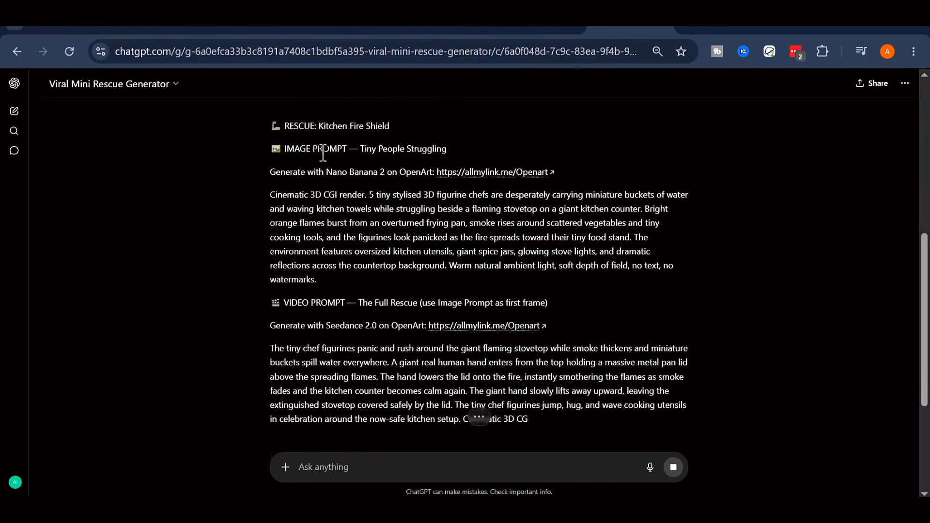
{"action": "scroll", "coordinate": [304, 209], "scroll_direction": "down", "scroll_amount": 1}
{"action": "scroll", "coordinate": [271, 291], "scroll_direction": "up", "scroll_amount": 3}
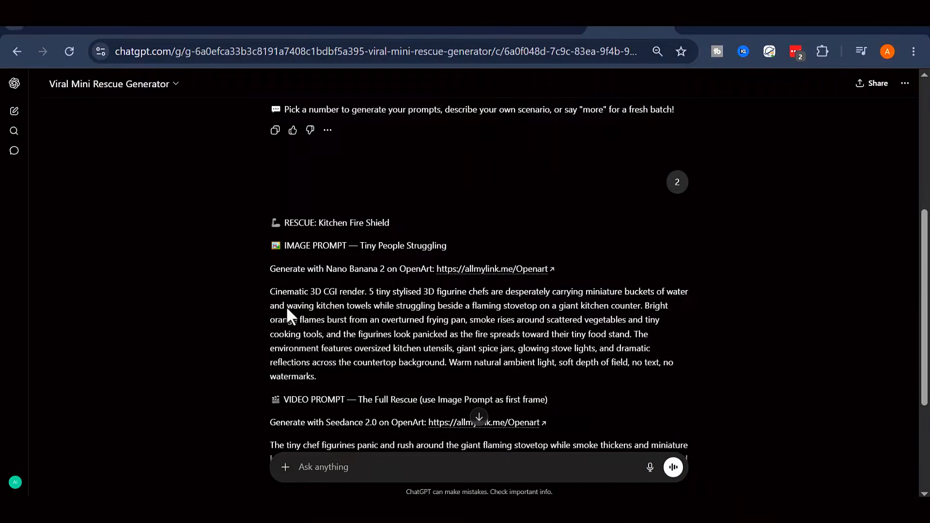
{"action": "left_click_drag", "start_coordinate": [270, 292], "coordinate": [372, 377]}
{"action": "left_click", "coordinate": [372, 377]}
{"action": "scroll", "coordinate": [373, 324], "scroll_direction": "down", "scroll_amount": 3}
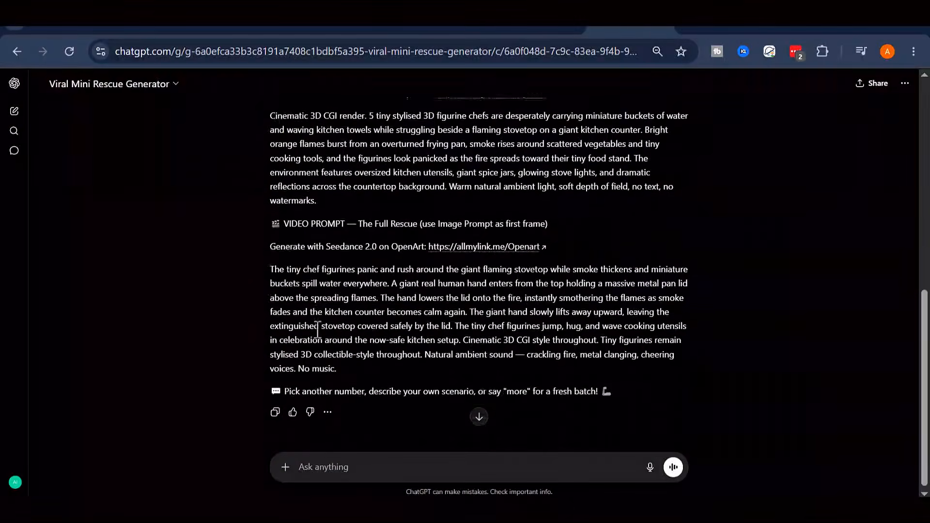
{"action": "left_click_drag", "start_coordinate": [268, 266], "coordinate": [339, 369]}
{"action": "left_click", "coordinate": [550, 407]}
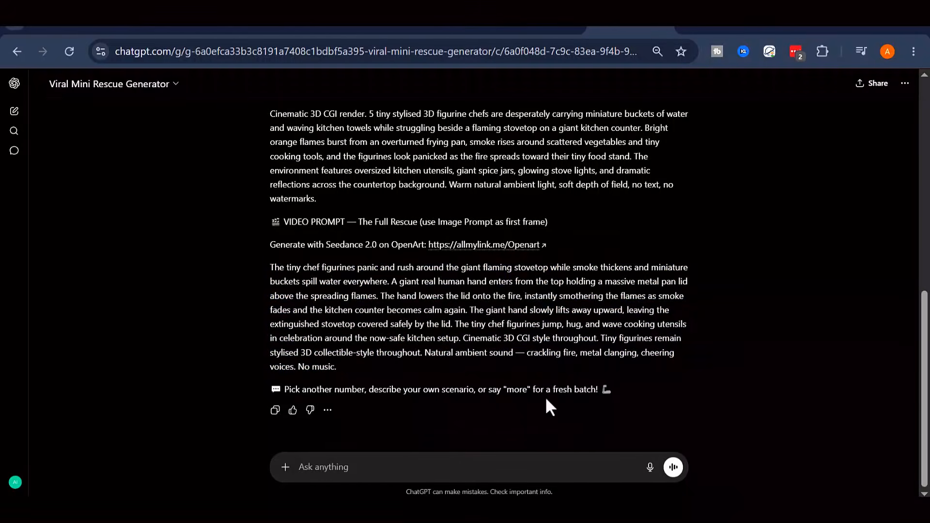
{"action": "scroll", "coordinate": [301, 277], "scroll_direction": "up", "scroll_amount": 2}
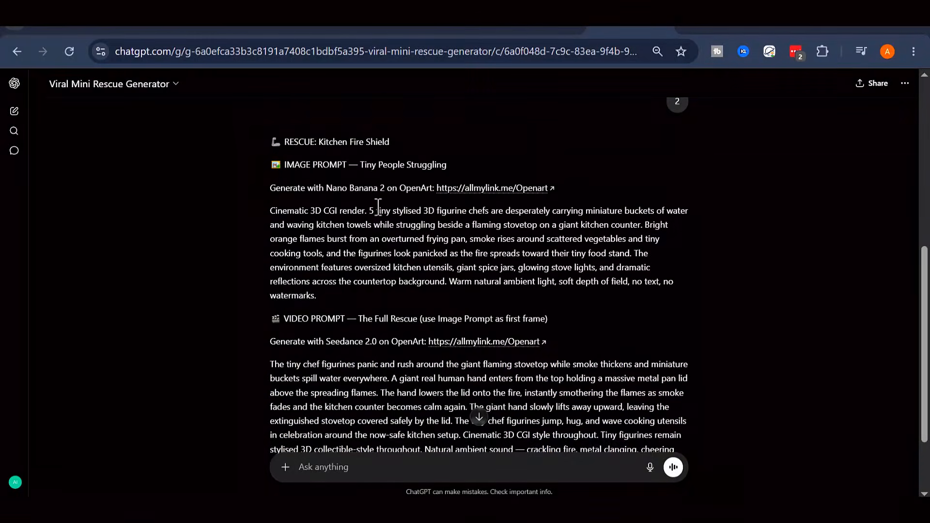
{"action": "scroll", "coordinate": [377, 209], "scroll_direction": "down", "scroll_amount": 2}
{"action": "scroll", "coordinate": [355, 206], "scroll_direction": "up", "scroll_amount": 2}
Step: Copy the full image prompt text, from "Cinematic 3D CGI render" to "no watermarks"
{"action": "left_click_drag", "start_coordinate": [266, 212], "coordinate": [317, 296]}
{"action": "right_click", "coordinate": [348, 264]}
{"action": "left_click", "coordinate": [384, 281]}
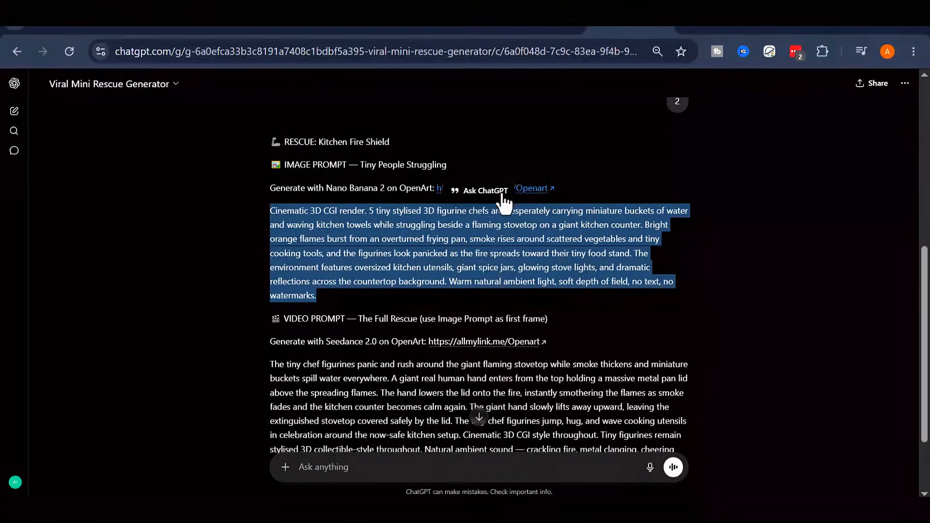
Step: Switch to OpenArt through the chat's link and open Create Image with the Nano Banana 2 model
{"action": "left_click", "coordinate": [530, 189]}
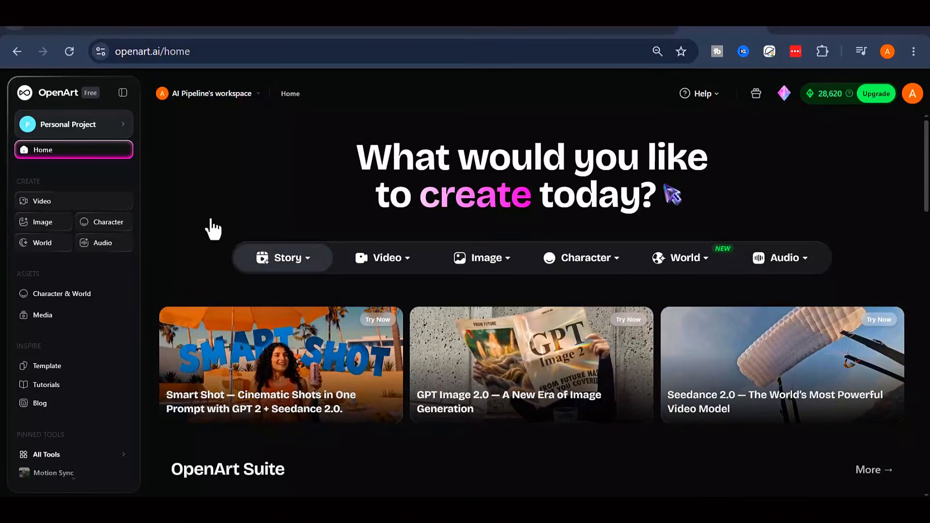
{"action": "left_click", "coordinate": [497, 266]}
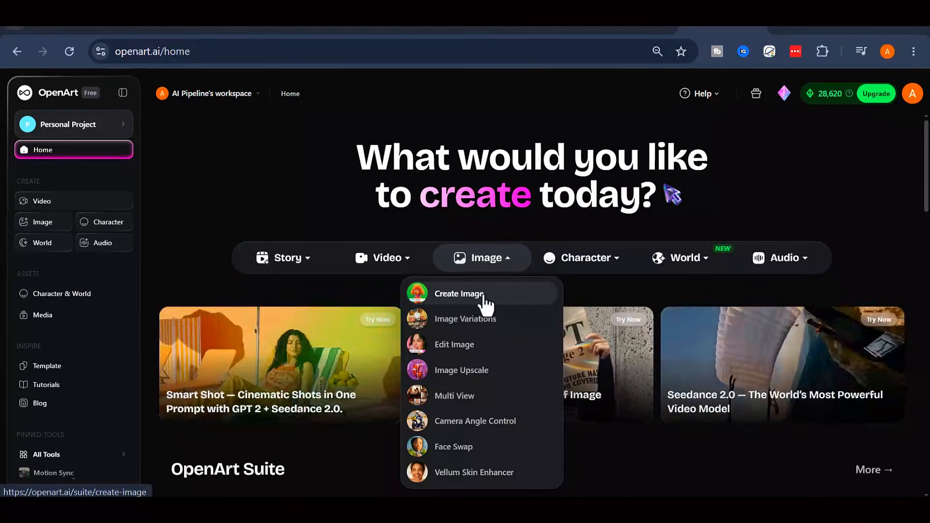
{"action": "left_click", "coordinate": [478, 296]}
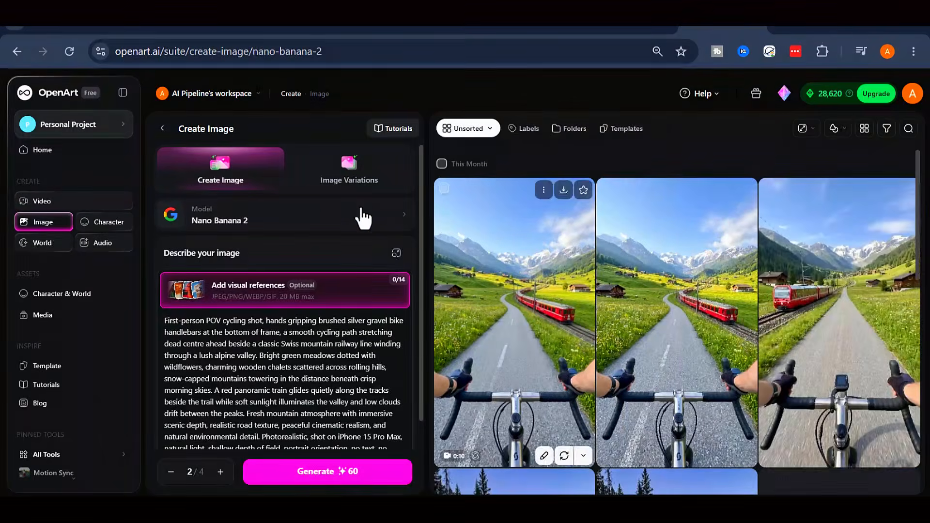
{"action": "left_click", "coordinate": [280, 225]}
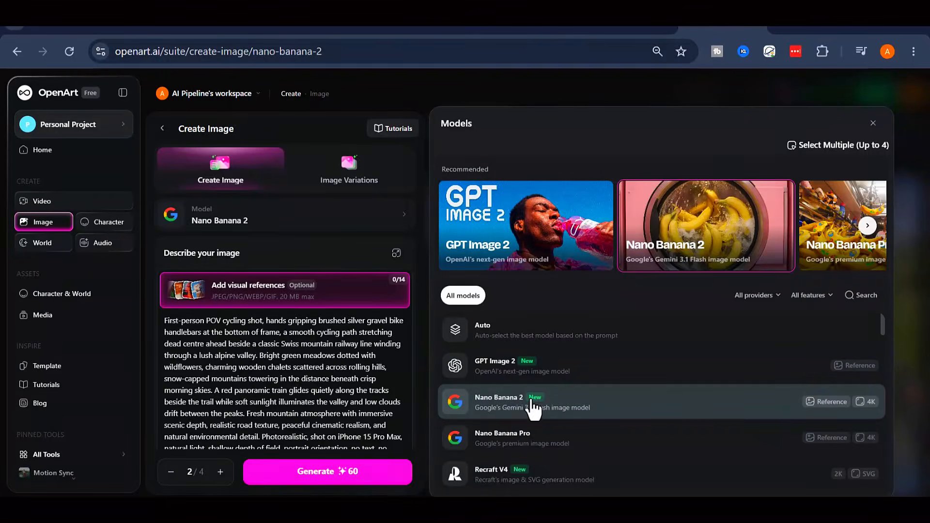
{"action": "left_click", "coordinate": [565, 405]}
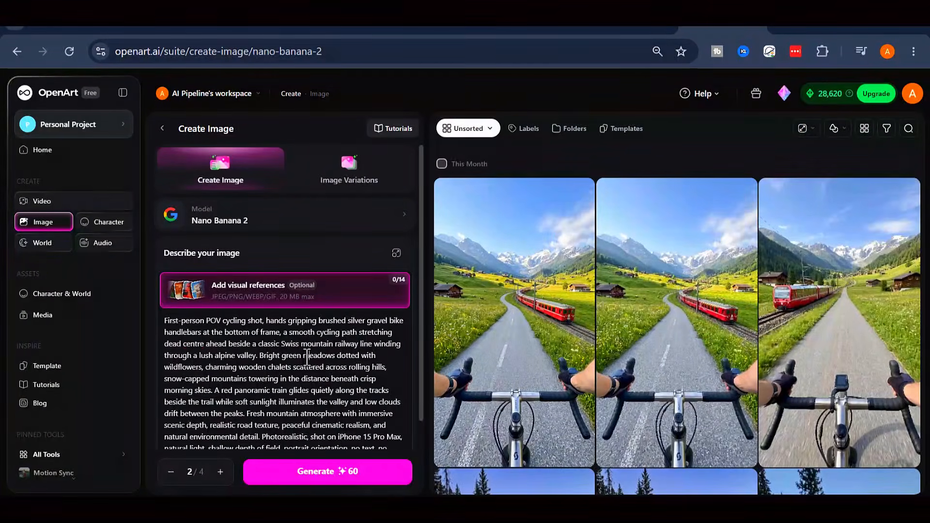
Step: Replace the old cycling prompt in the image description with the copied tiny chefs kitchen fire prompt
{"action": "key", "text": "ctrl+a"}
{"action": "key", "text": "BackSpace"}
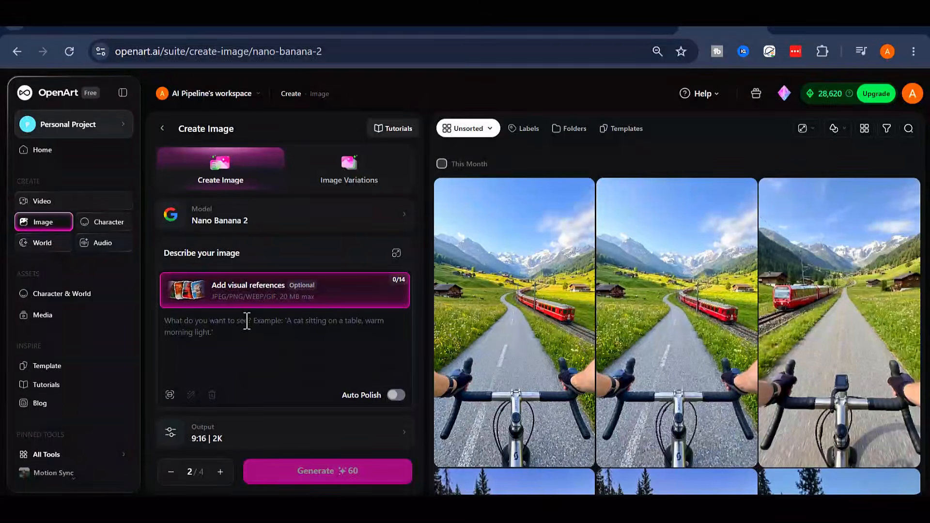
{"action": "right_click", "coordinate": [210, 332]}
{"action": "left_click", "coordinate": [234, 335]}
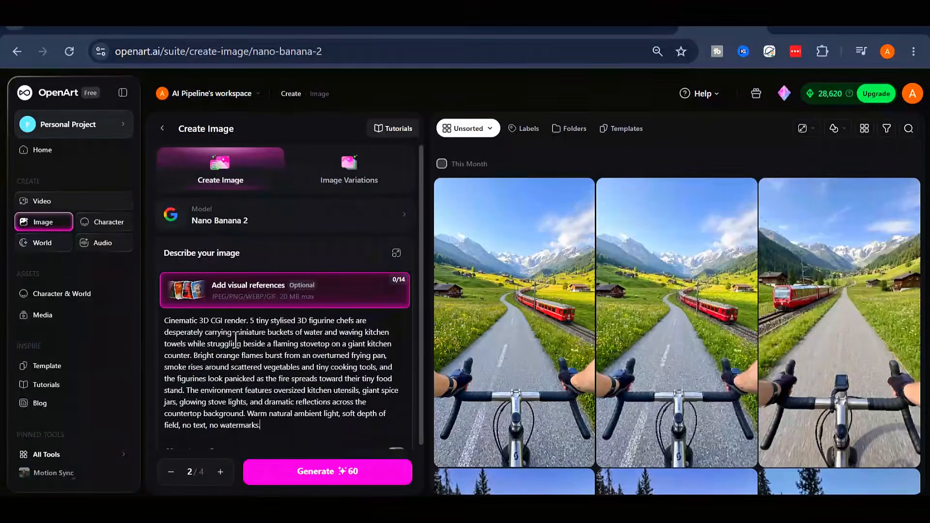
{"action": "scroll", "coordinate": [270, 364], "scroll_direction": "down", "scroll_amount": 2}
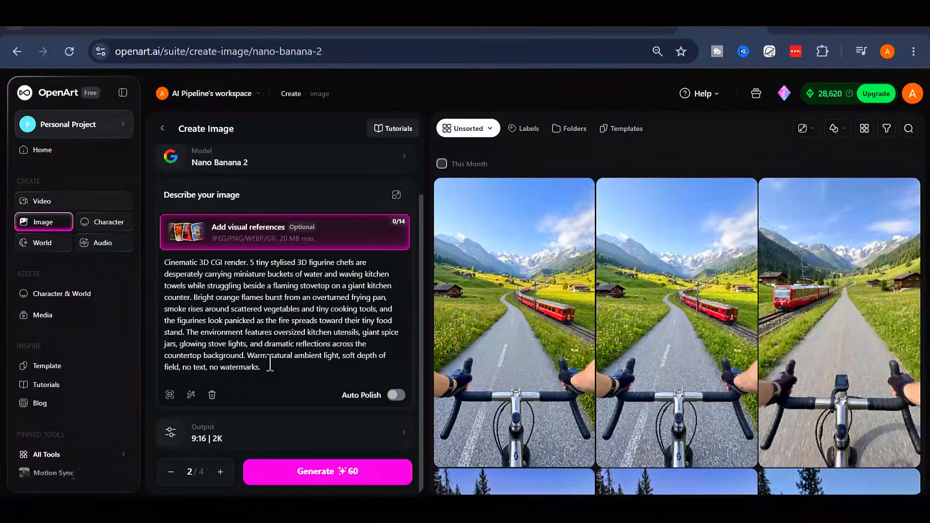
Step: Check the output settings and generate two images at 9:16 aspect ratio and 2K resolution
{"action": "left_click", "coordinate": [257, 438]}
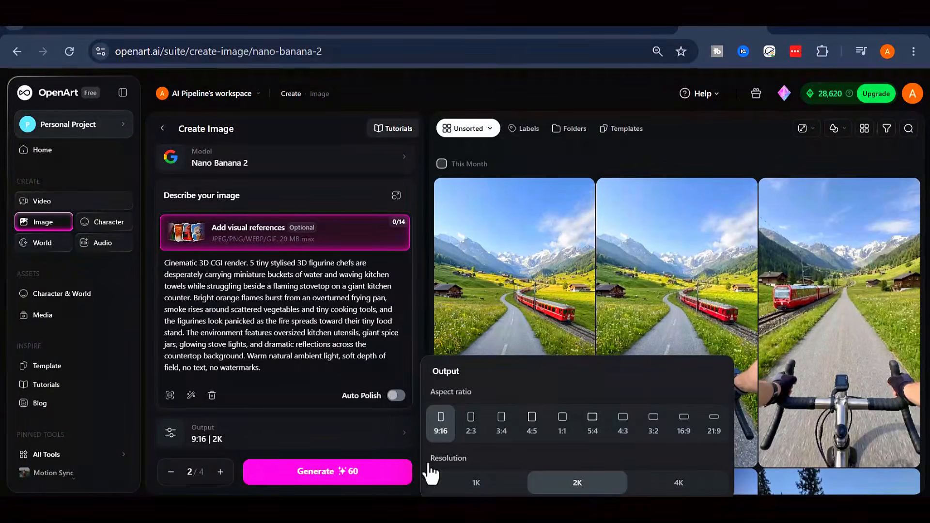
{"action": "left_click", "coordinate": [250, 440]}
{"action": "left_click", "coordinate": [219, 472]}
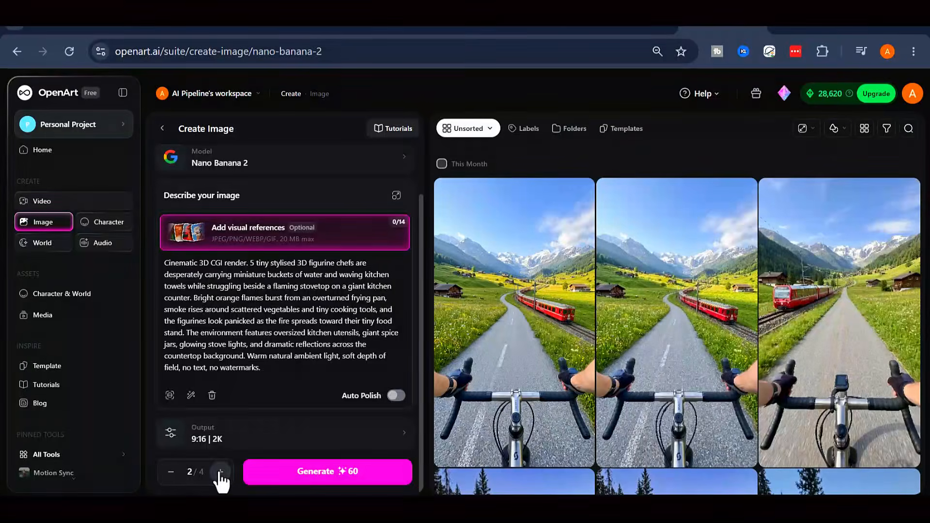
{"action": "left_click", "coordinate": [340, 475]}
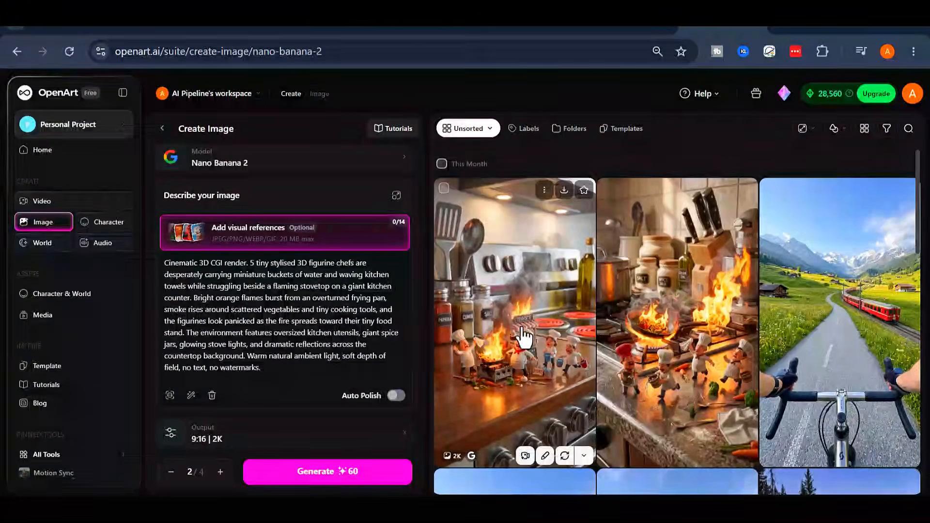
Step: Enlarge each of the two generated kitchen fire images in turn to compare them
{"action": "left_click", "coordinate": [522, 335]}
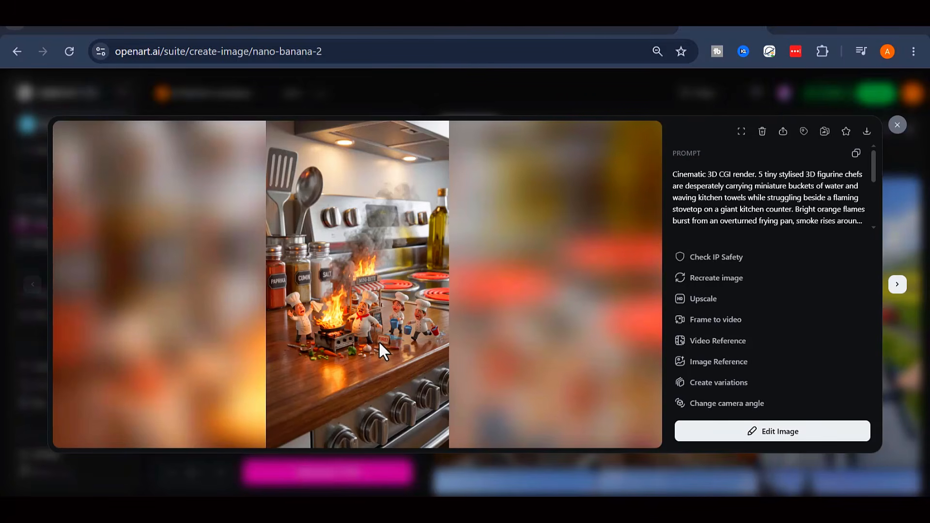
{"action": "left_click", "coordinate": [899, 126]}
{"action": "left_click", "coordinate": [677, 277]}
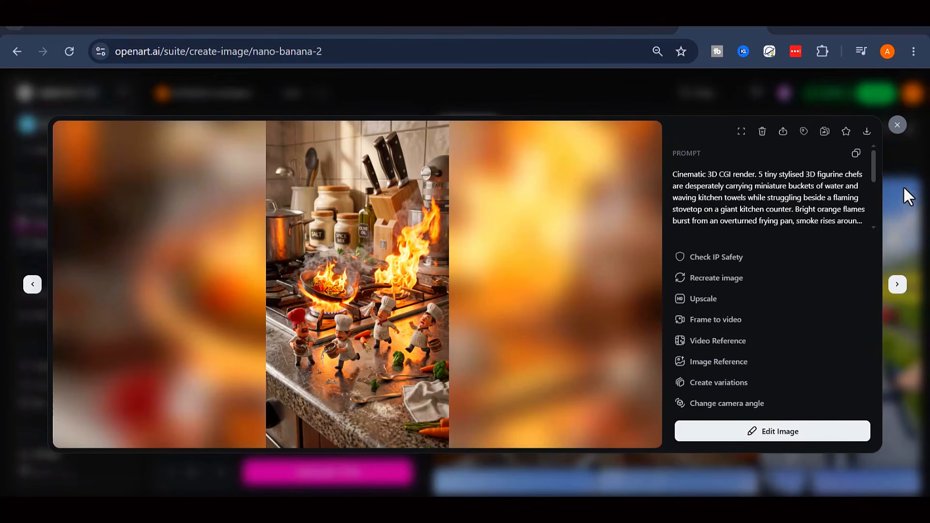
{"action": "left_click", "coordinate": [897, 126]}
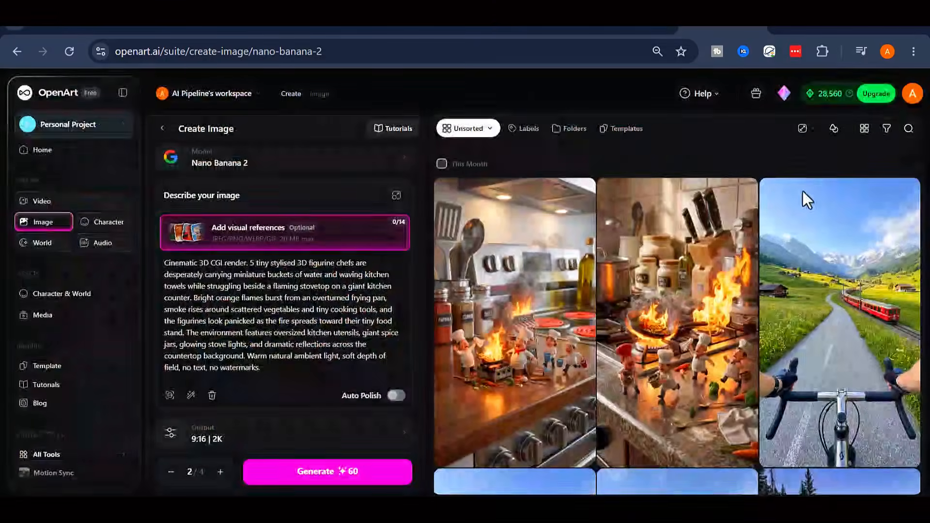
Step: Use the first kitchen fire image as the start frame in Frame to Video and select the Seedance 2.0 model
{"action": "left_click", "coordinate": [529, 291]}
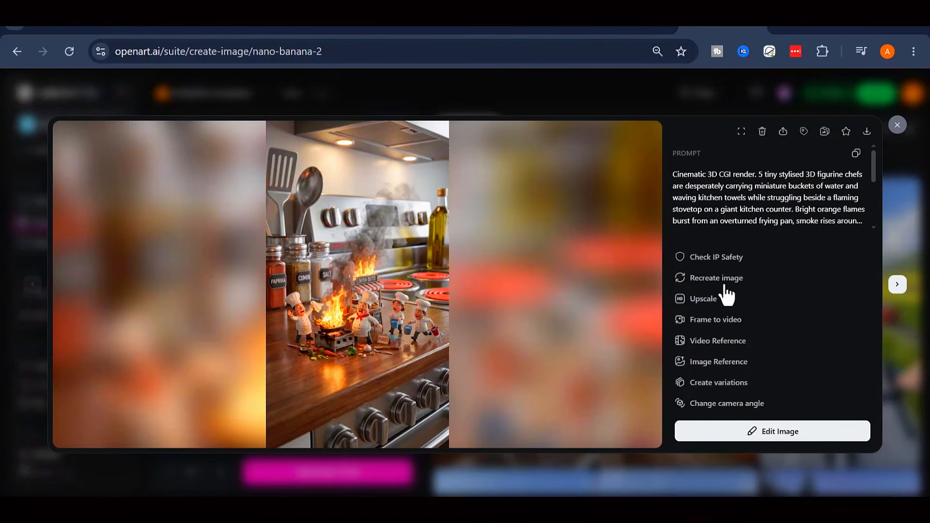
{"action": "left_click", "coordinate": [719, 325]}
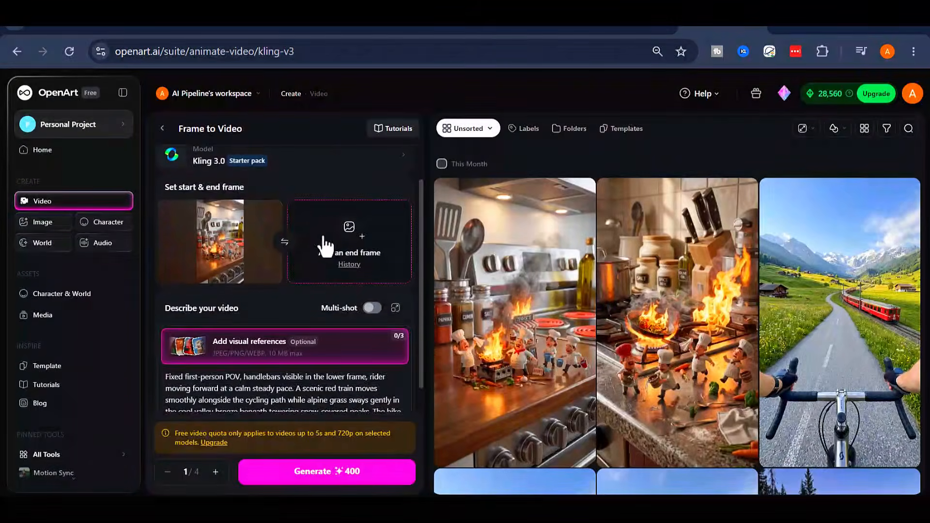
{"action": "left_click", "coordinate": [281, 221]}
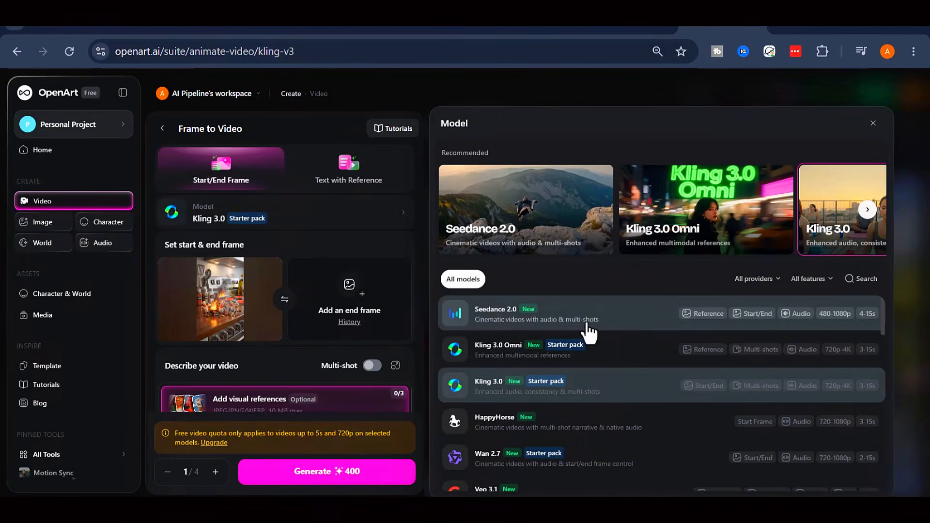
{"action": "left_click", "coordinate": [615, 328]}
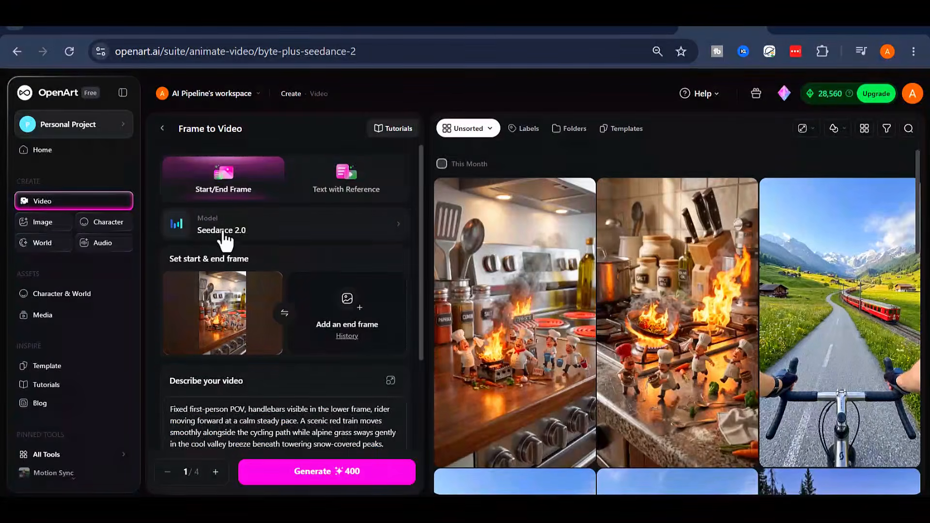
Step: Switch to the Viral Mini Rescue Generator chat in ChatGPT and copy the full rescue video prompt
{"action": "scroll", "coordinate": [254, 225], "scroll_direction": "down", "scroll_amount": 2}
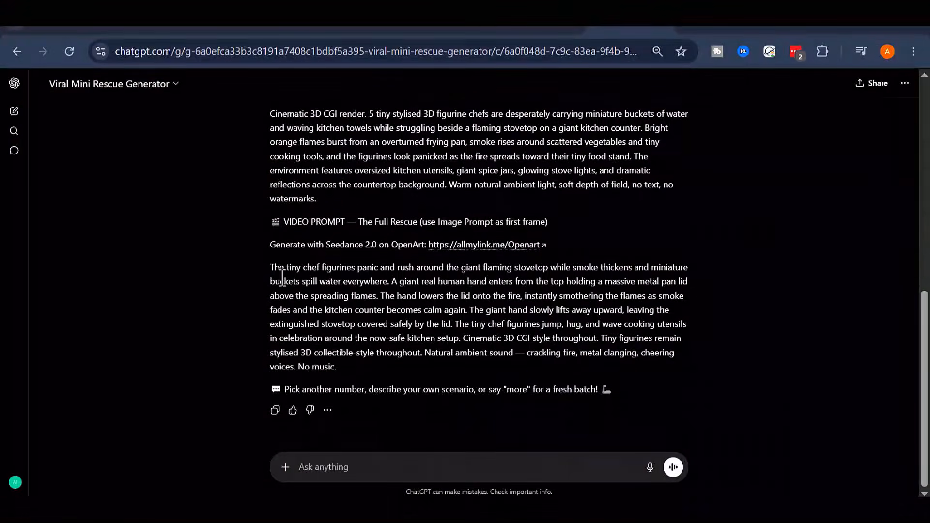
{"action": "left_click_drag", "start_coordinate": [270, 267], "coordinate": [400, 365]}
{"action": "key", "text": "ctrl+c"}
{"action": "right_click", "coordinate": [403, 365]}
{"action": "left_click", "coordinate": [436, 334]}
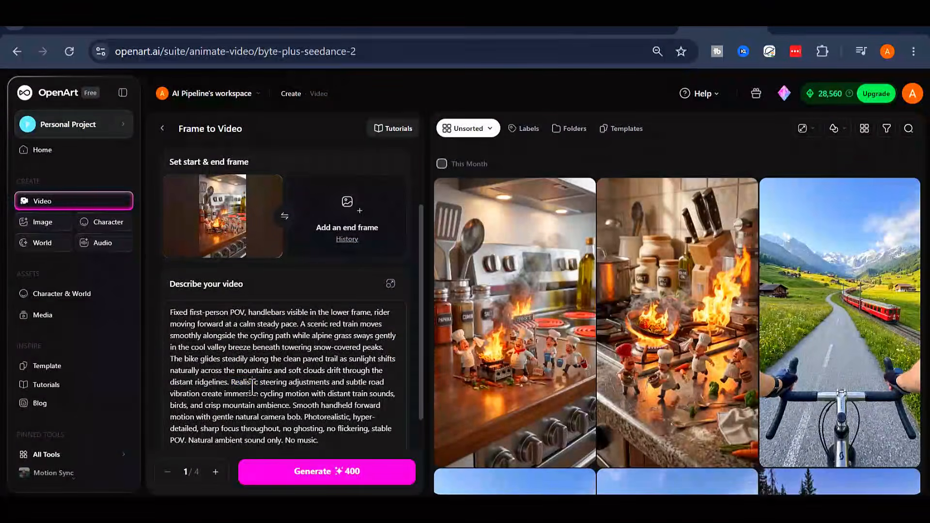
Step: Back in OpenArt, replace the old cycling prompt in the video description with the copied chef rescue prompt as plain text
{"action": "triple_click", "coordinate": [223, 388]}
{"action": "right_click", "coordinate": [255, 383]}
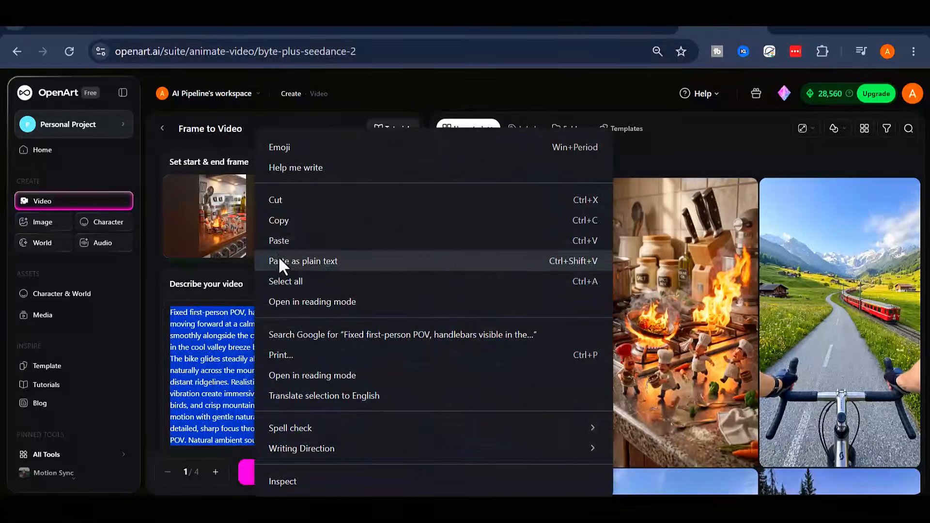
{"action": "left_click", "coordinate": [279, 260]}
Step: Set the video output to 9:16 aspect ratio and 10 s duration at 720p with audio on, and generate one video
{"action": "scroll", "coordinate": [349, 344], "scroll_direction": "down", "scroll_amount": 3}
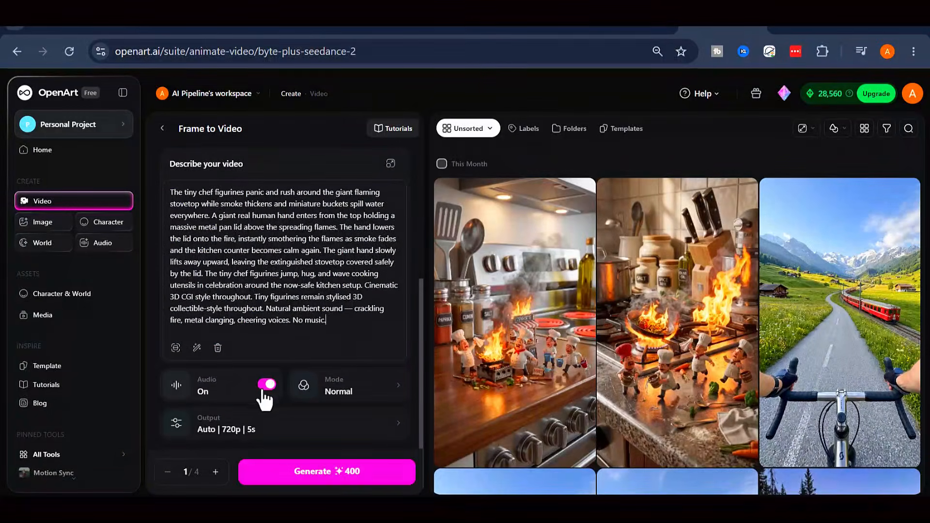
{"action": "left_click", "coordinate": [303, 428]}
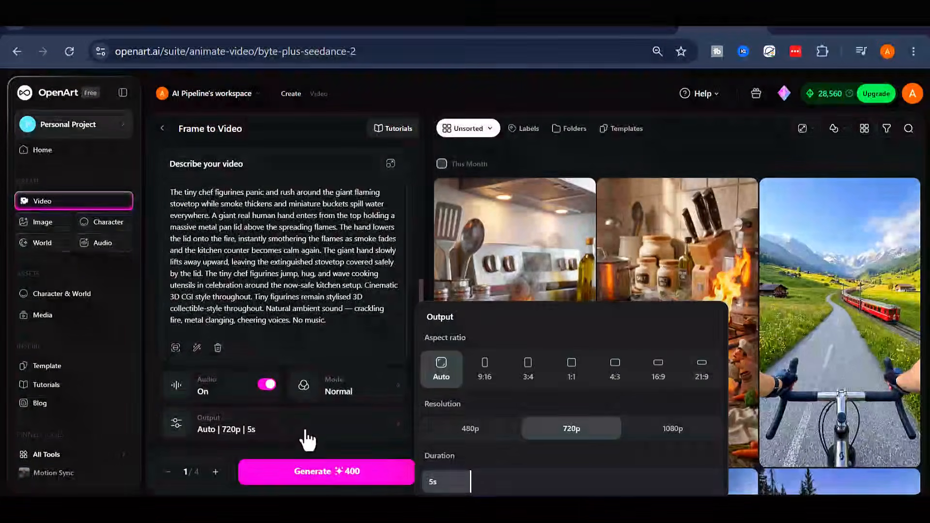
{"action": "left_click", "coordinate": [486, 380]}
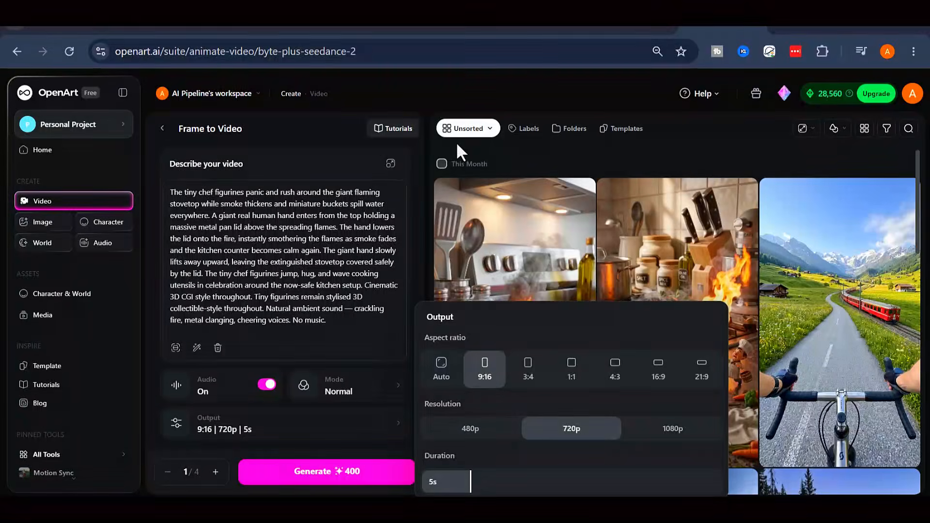
{"action": "left_click_drag", "start_coordinate": [470, 485], "coordinate": [589, 487]}
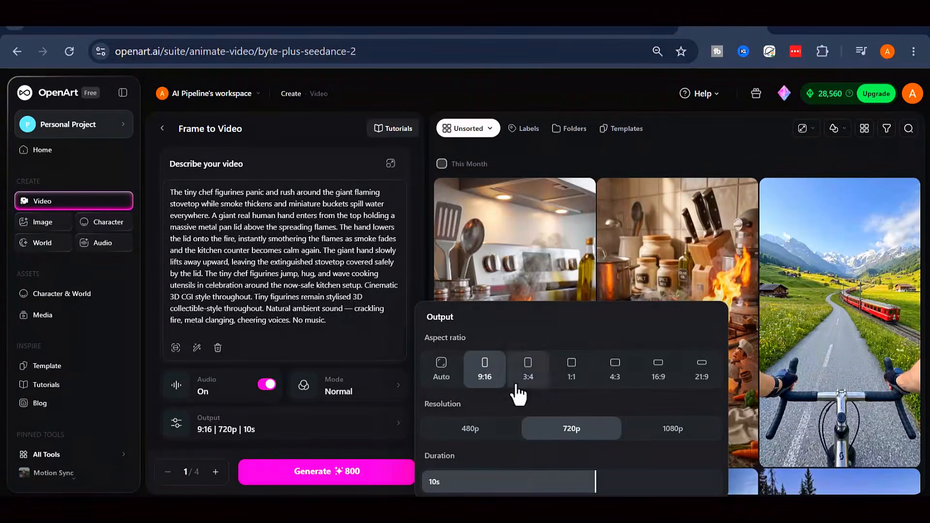
{"action": "left_click", "coordinate": [310, 429]}
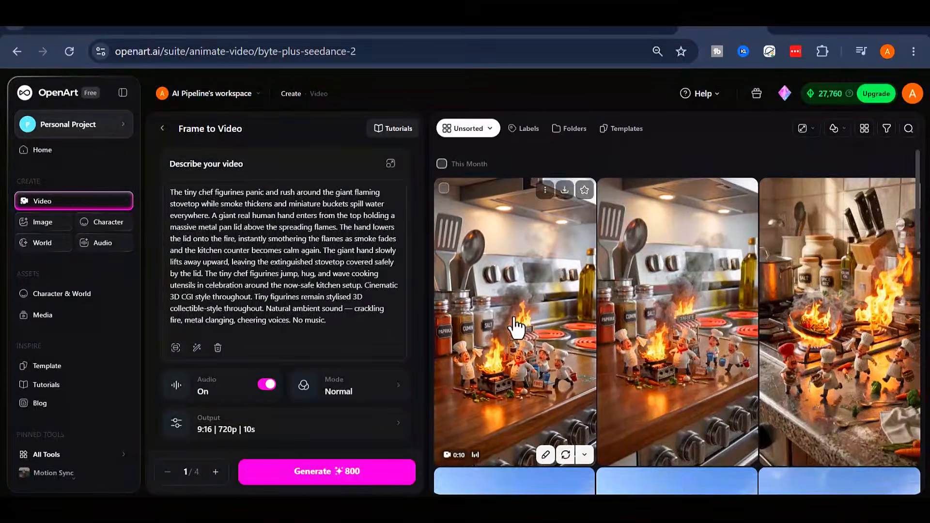
Step: Open the generated kitchen rescue video, play it through and download it
{"action": "left_click", "coordinate": [515, 322]}
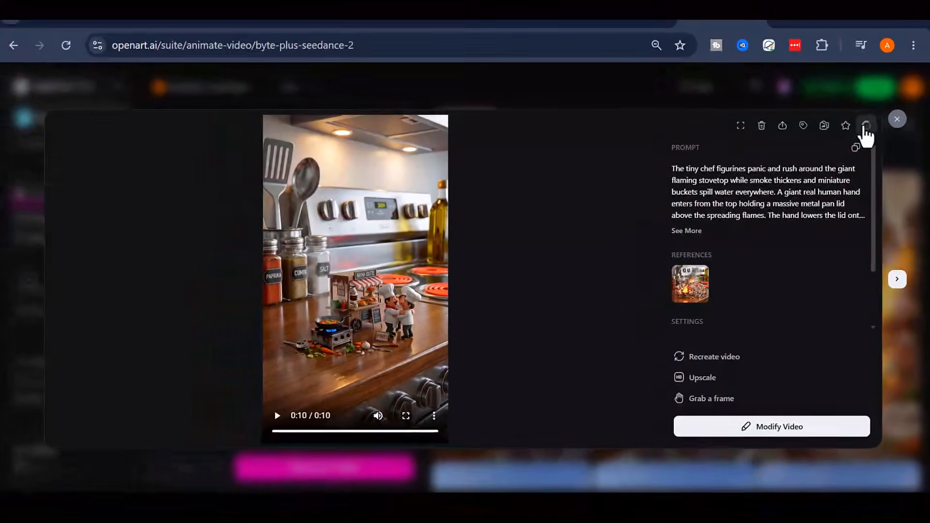
{"action": "left_click", "coordinate": [856, 108]}
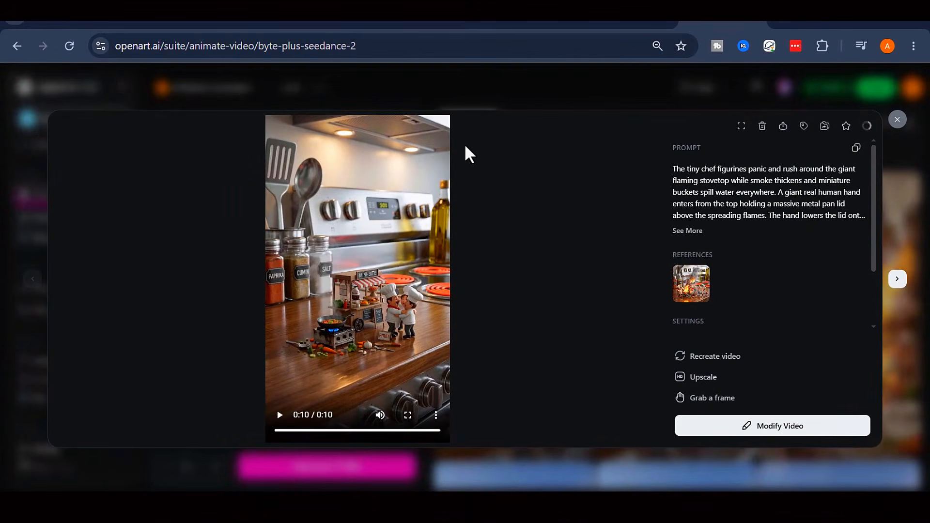